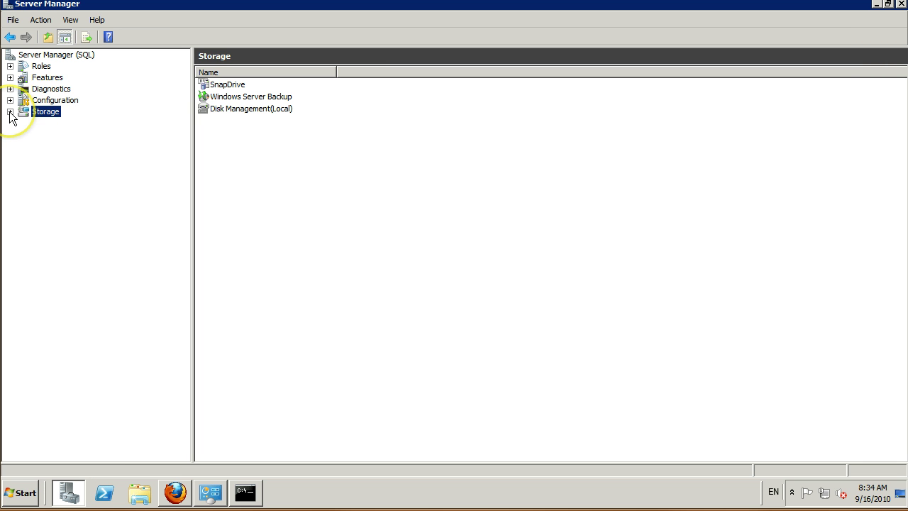
Expand Storage > SnapDrive and show the SQL (Local) server's Disks and iSCSI Management nodes
click(10, 111)
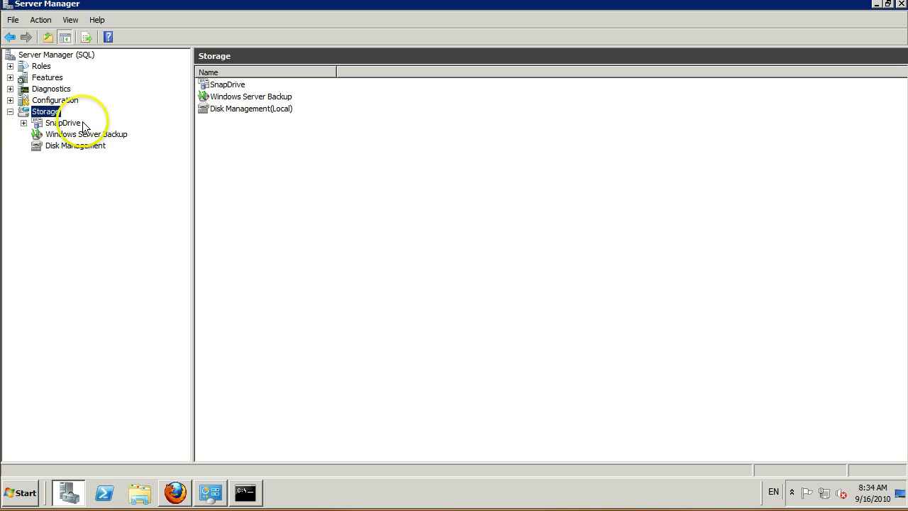
click(23, 122)
click(58, 124)
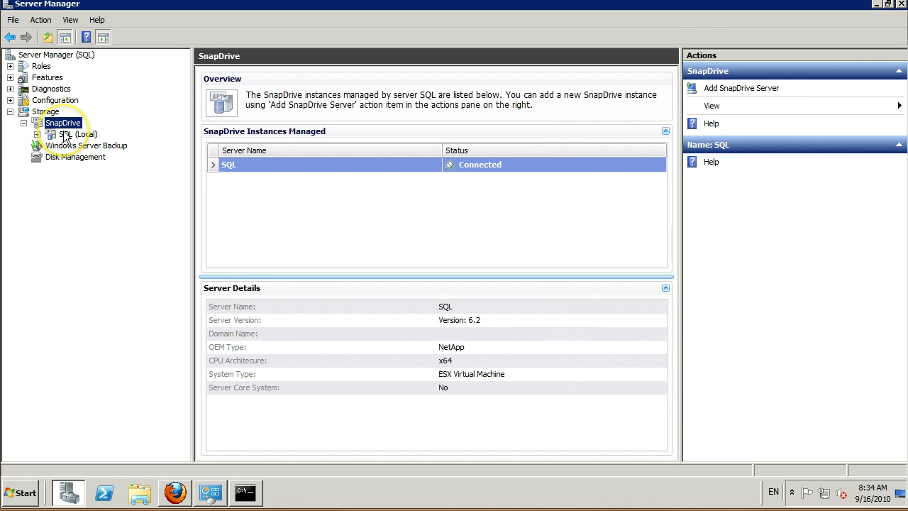
click(54, 134)
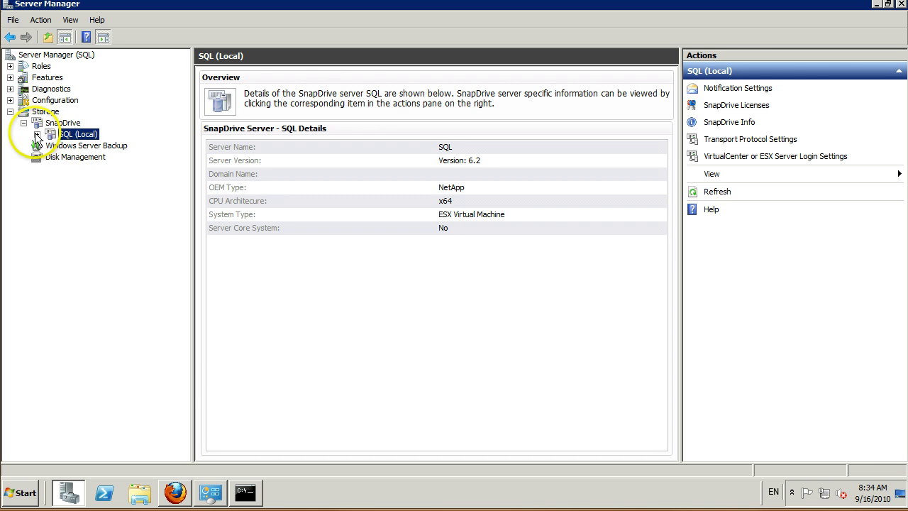
click(37, 135)
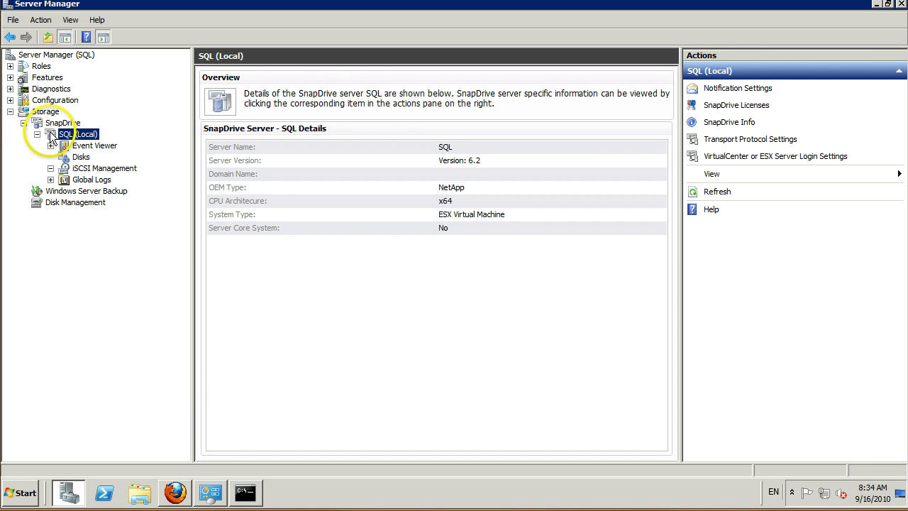
Start a new iSCSI session to storage system 10.10.152.51
click(95, 169)
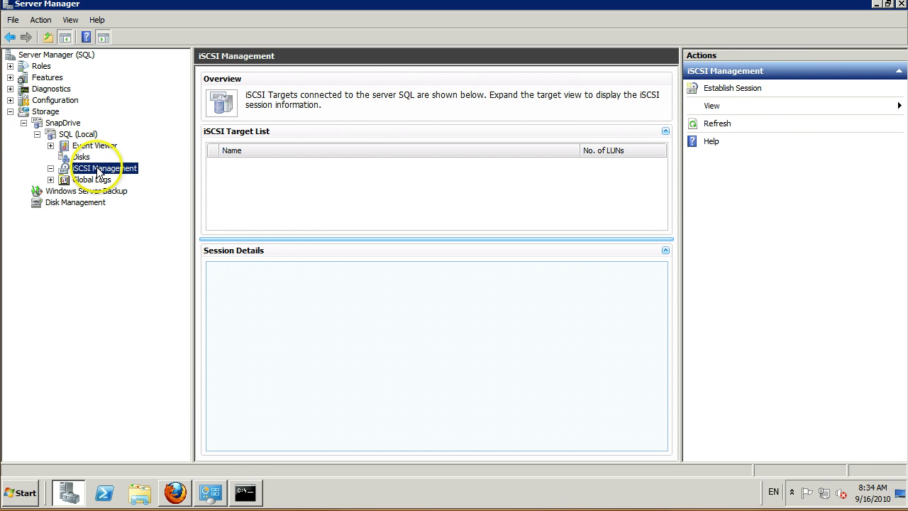
click(746, 89)
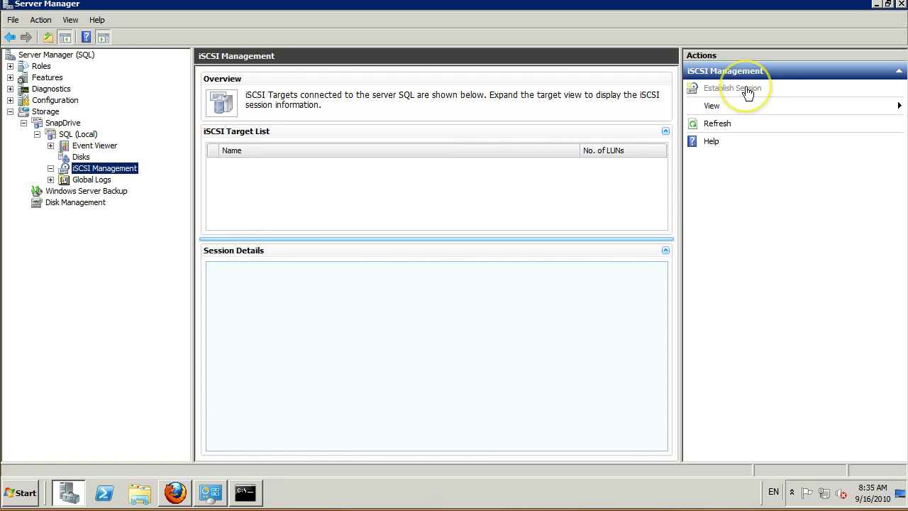
click(542, 353)
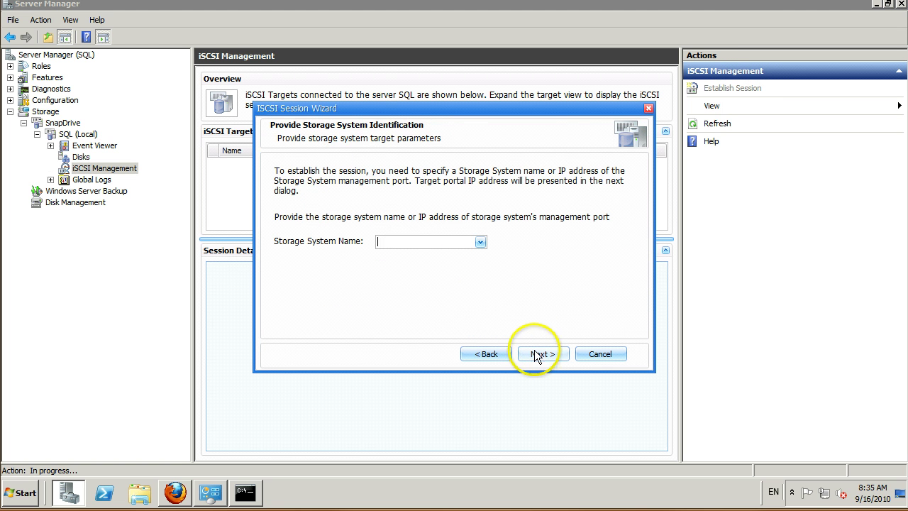
click(451, 242)
text(10.1)
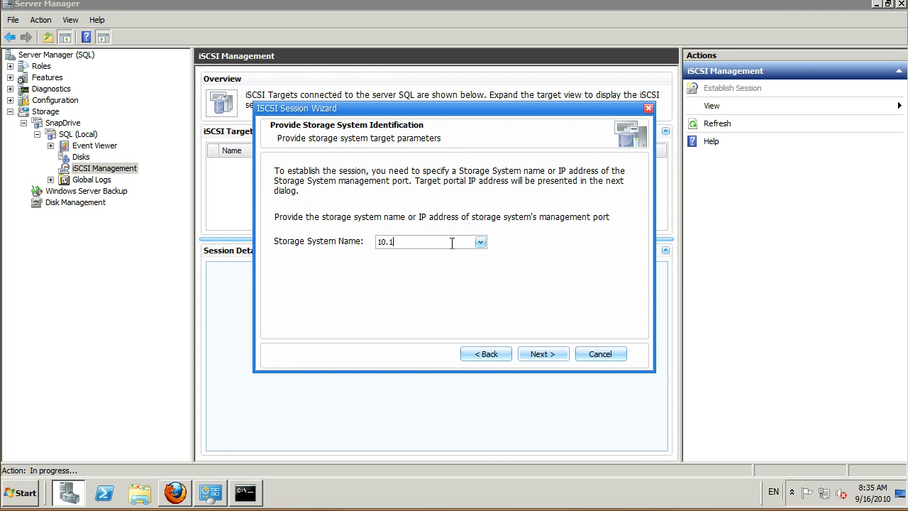
text(0.152.51)
click(539, 354)
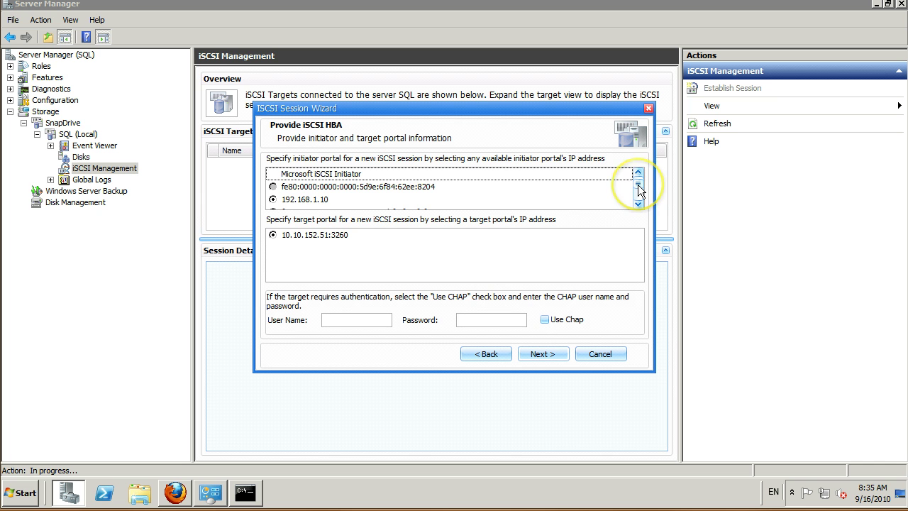
Choose 10.10.152.11 as the initiator portal and complete the session wizard
drag(637, 185, 636, 203)
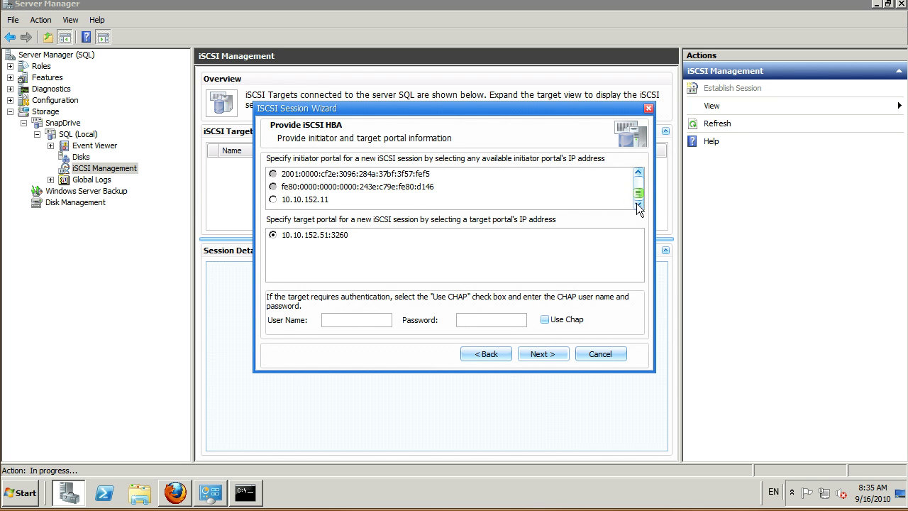
click(271, 201)
click(273, 201)
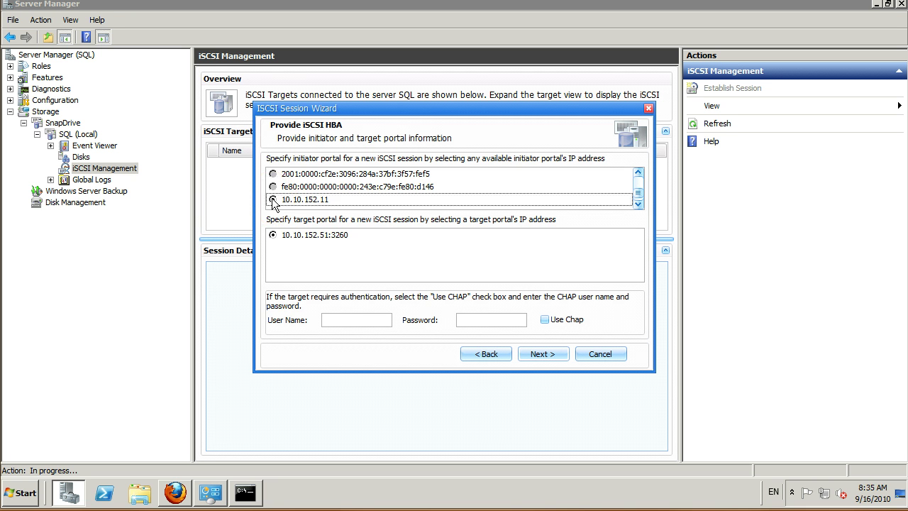
click(360, 201)
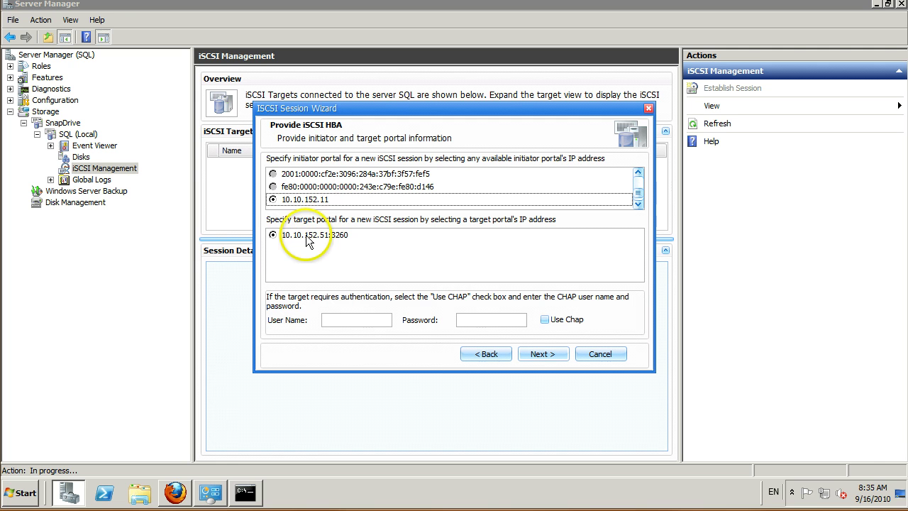
click(544, 354)
click(544, 355)
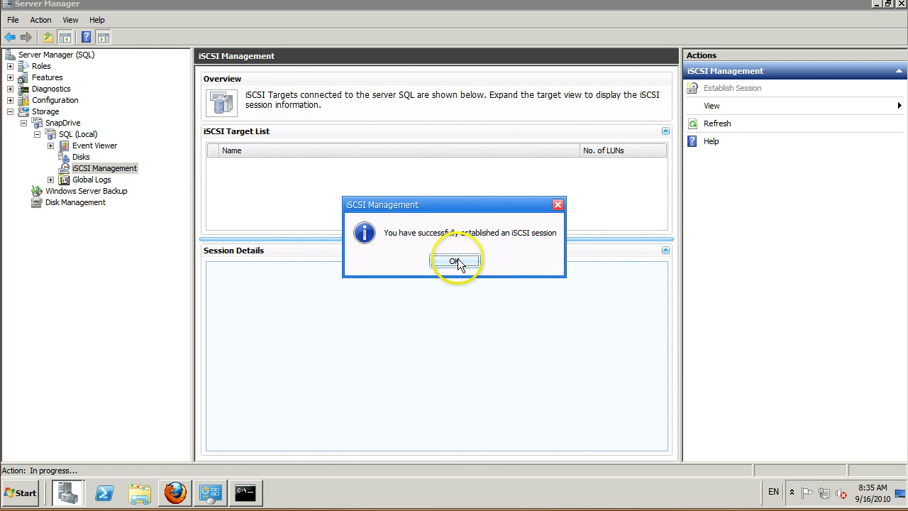
click(456, 261)
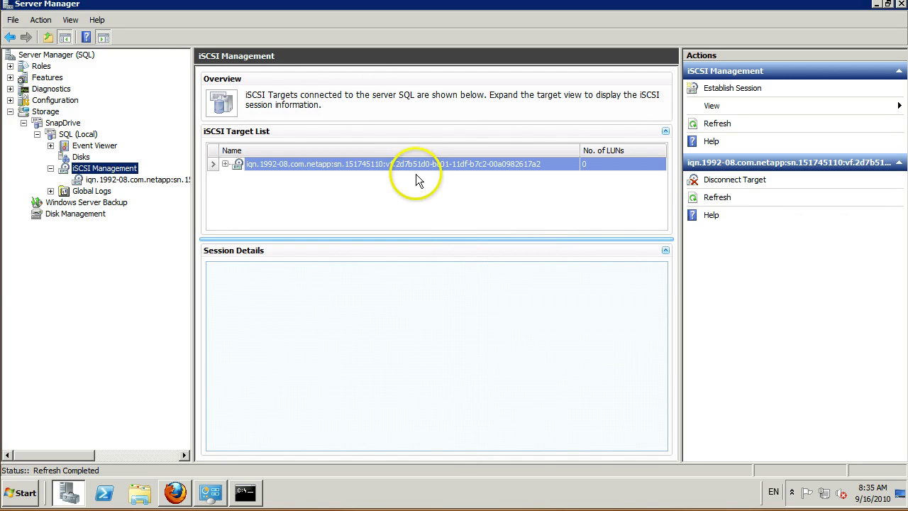
Start the Create Disk Wizard from the Disks list and add storage system 10.10.152.51
click(82, 158)
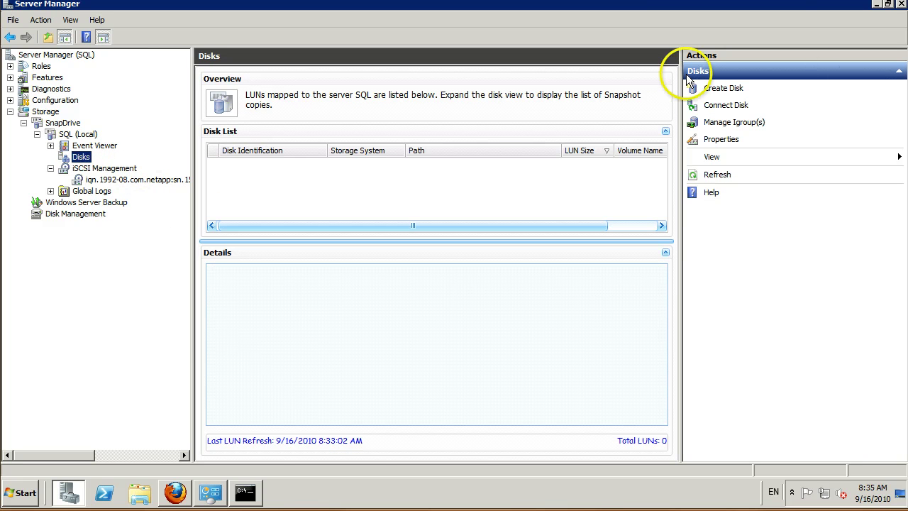
click(720, 90)
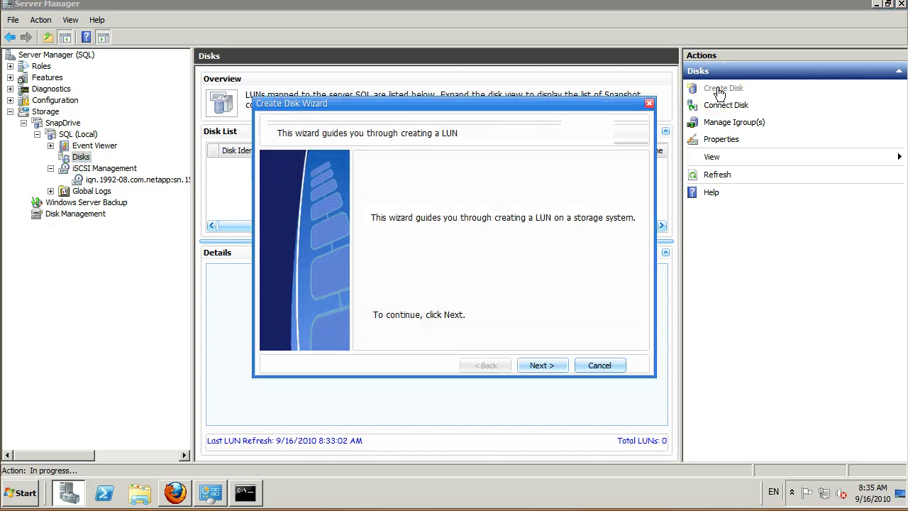
click(551, 365)
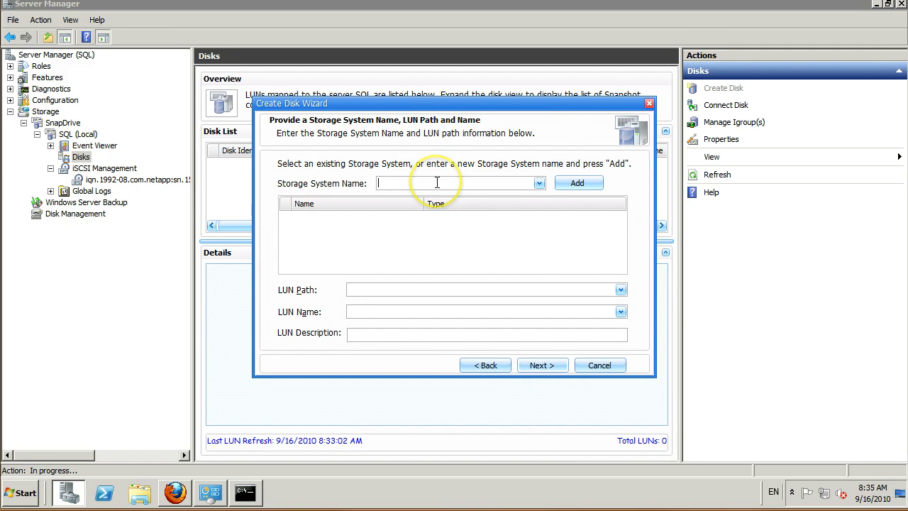
text(10.10)
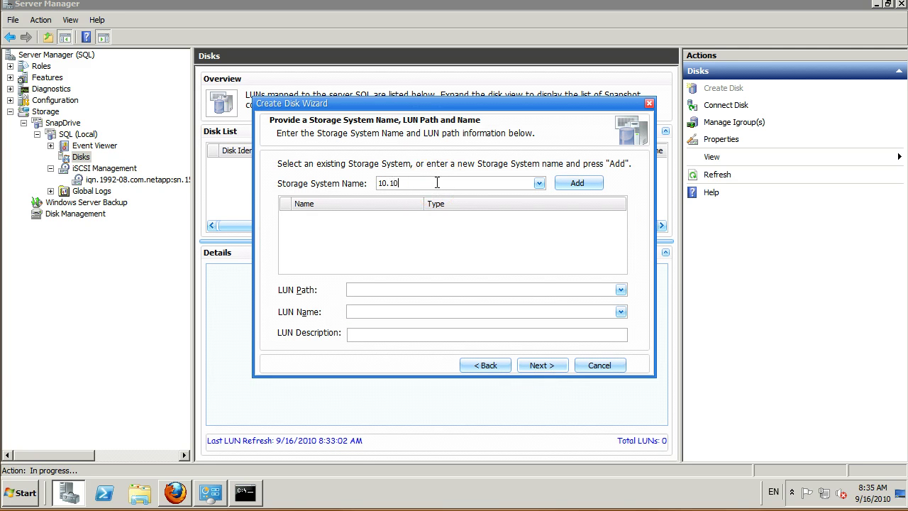
text(.152.51)
click(588, 184)
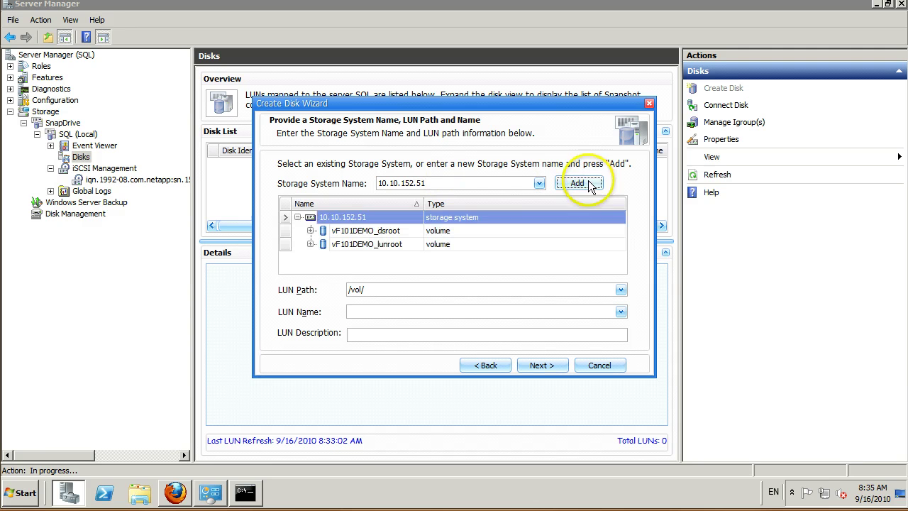
Set the LUN path to /vol/vF101DEMO_lunroot after briefly trying vF101DEMO_dsroot
click(310, 245)
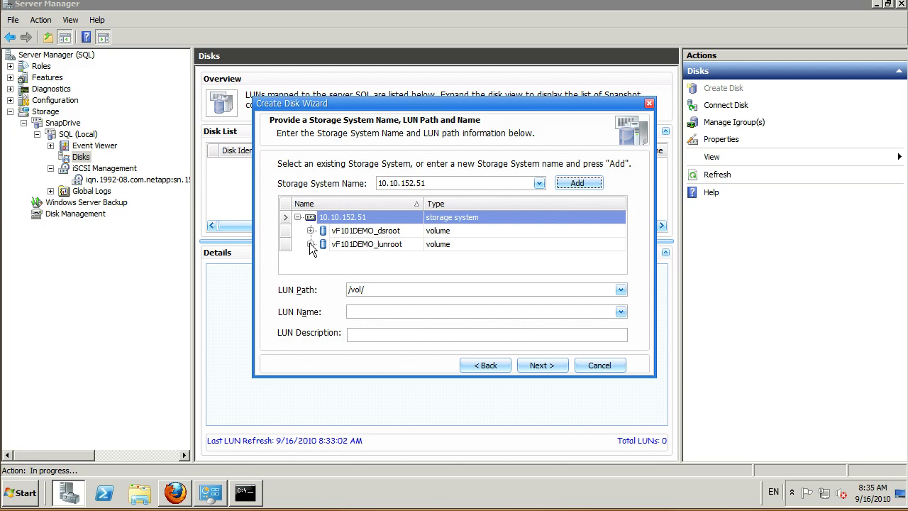
click(375, 239)
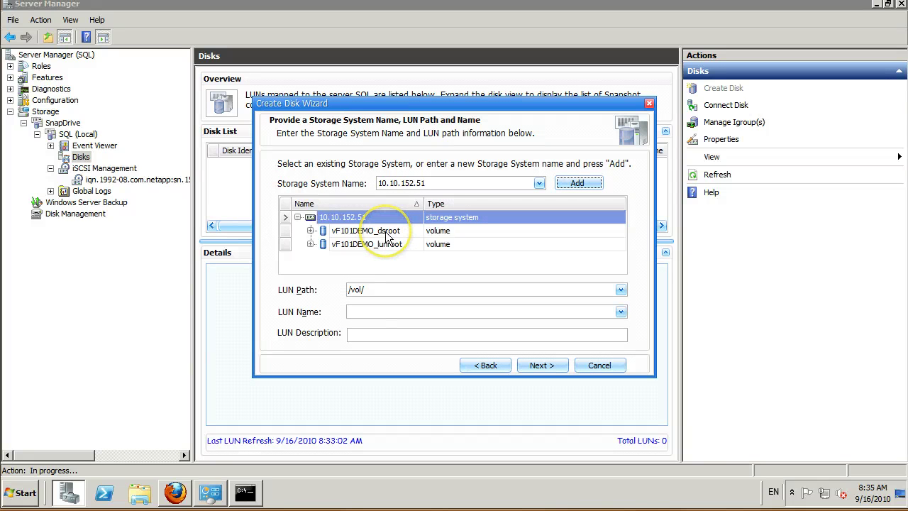
click(310, 230)
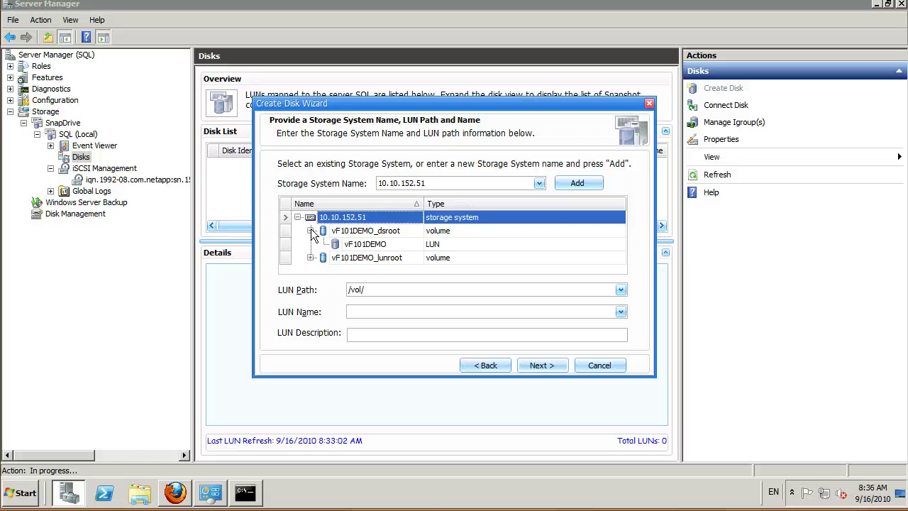
click(311, 230)
click(358, 230)
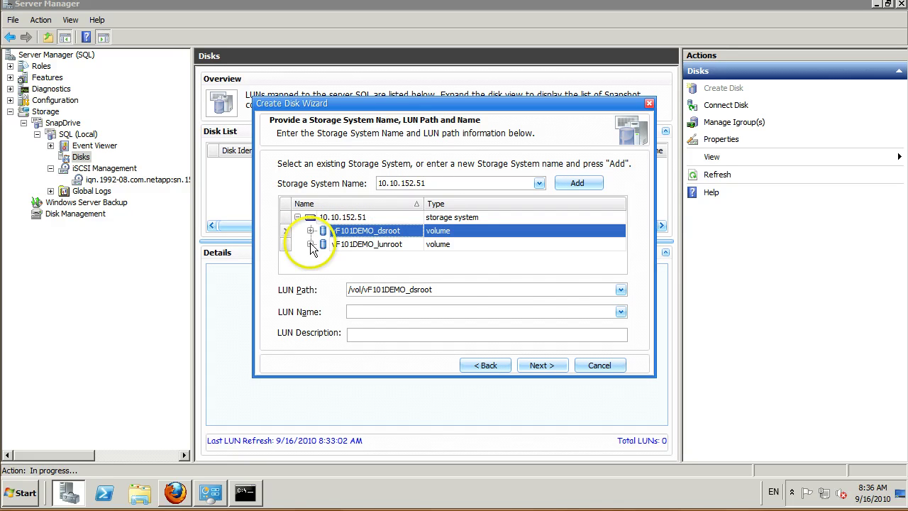
click(352, 245)
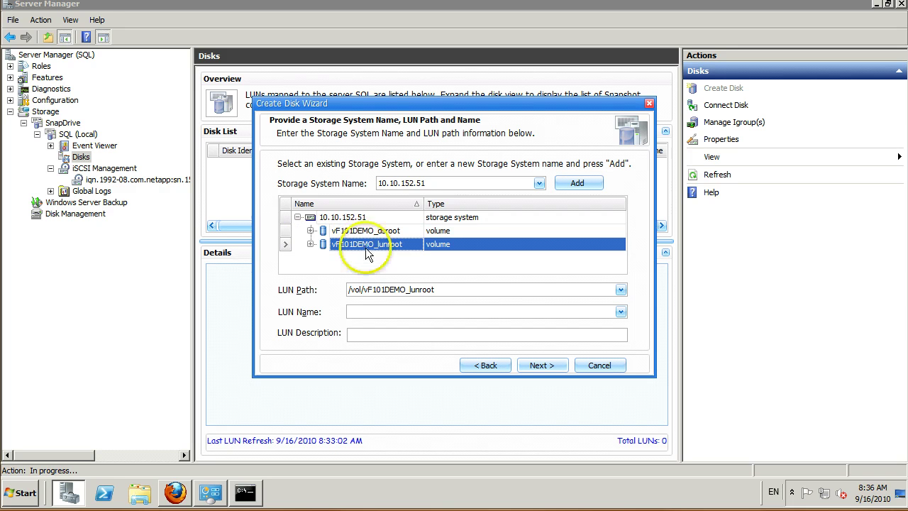
Enter 'lun' in the LUN Name field and dismiss the lun0 suggestion
click(365, 312)
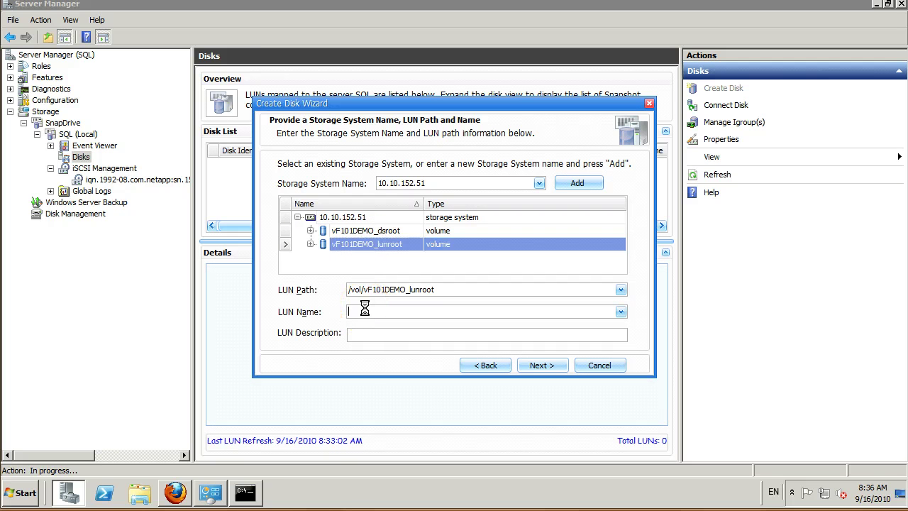
text(lun)
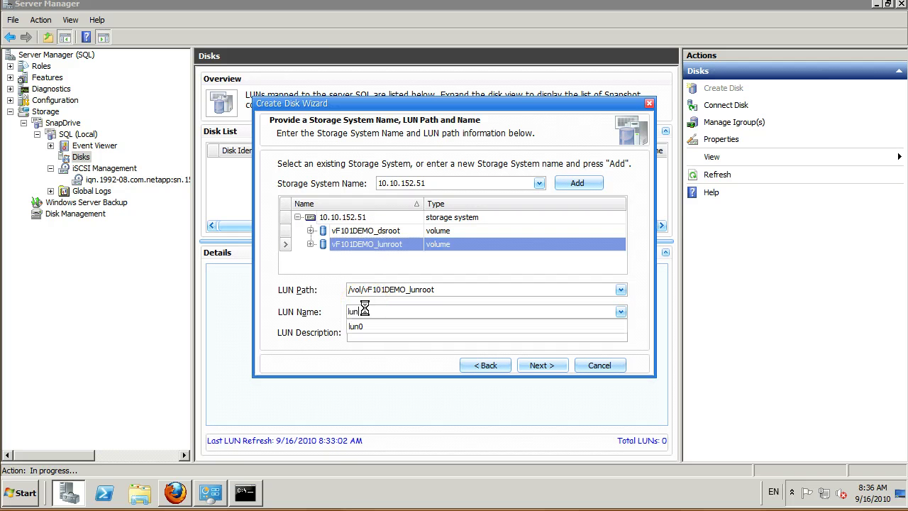
click(379, 244)
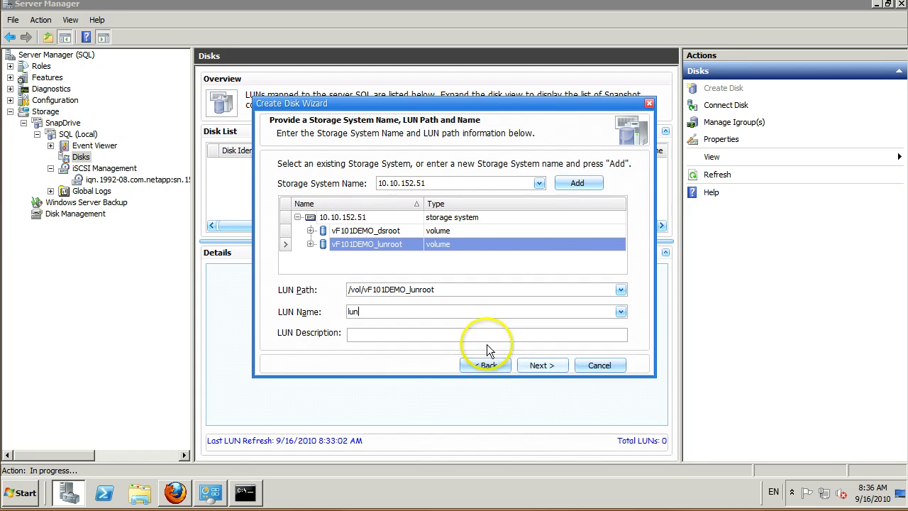
Finish the name as lun1 and keep the LUN type set to Dedicated
text(1)
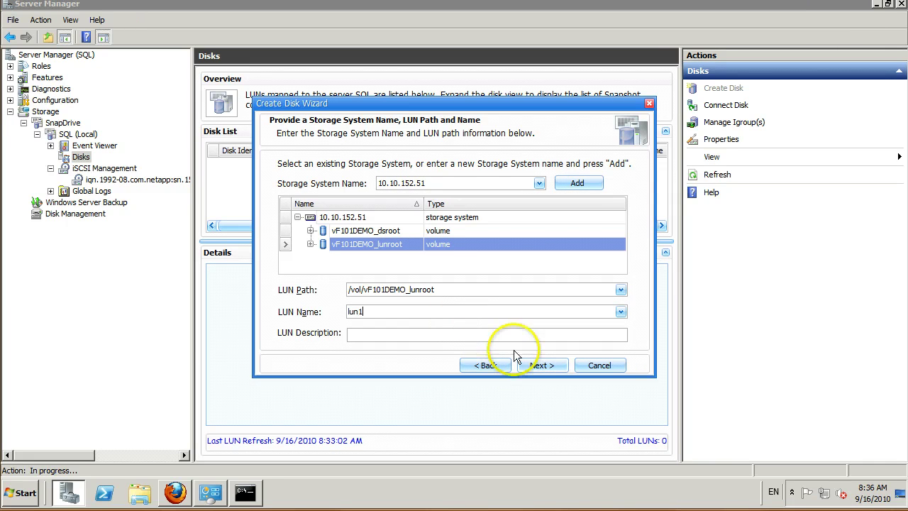
click(533, 365)
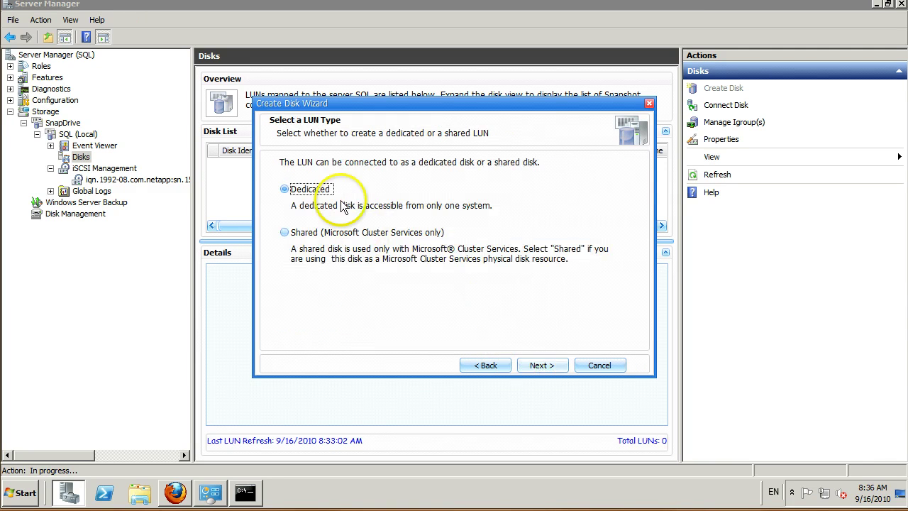
click(314, 192)
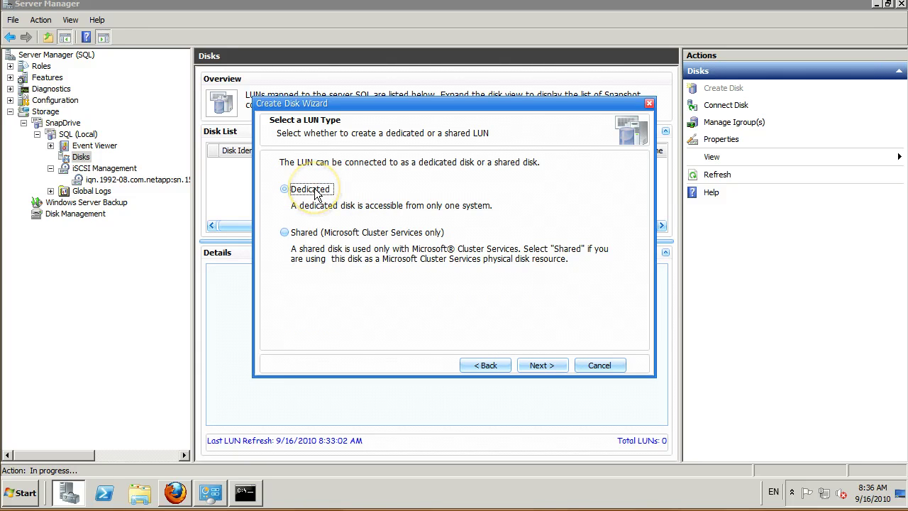
click(284, 232)
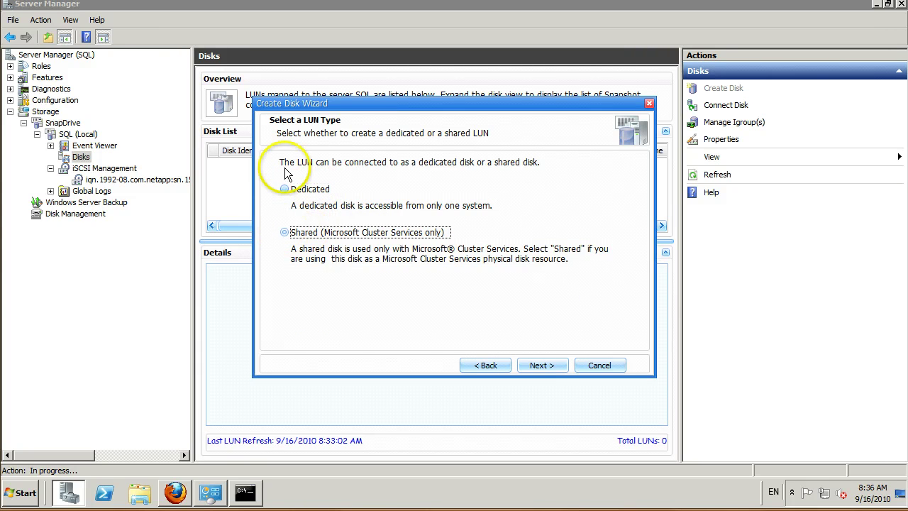
click(285, 188)
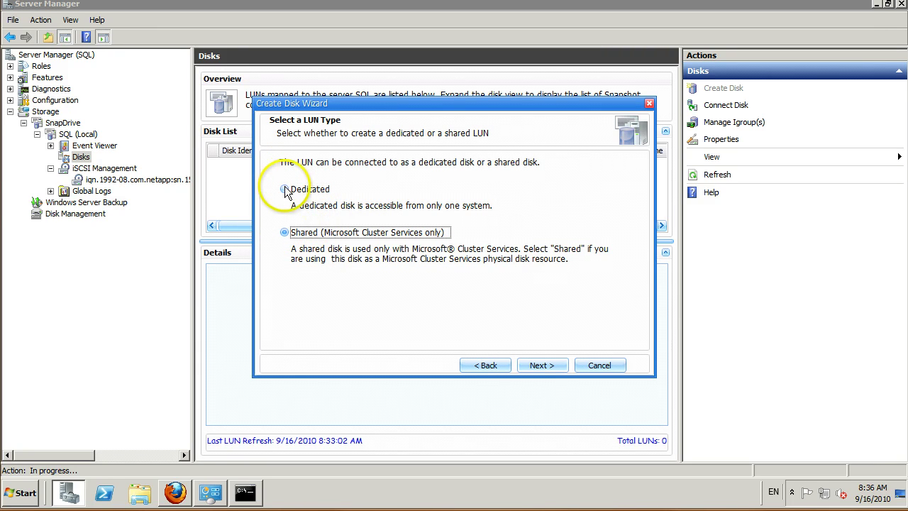
Keep drive letter E and set the LUN size to 20 GB
click(540, 364)
double_click(443, 320)
text(42.0)
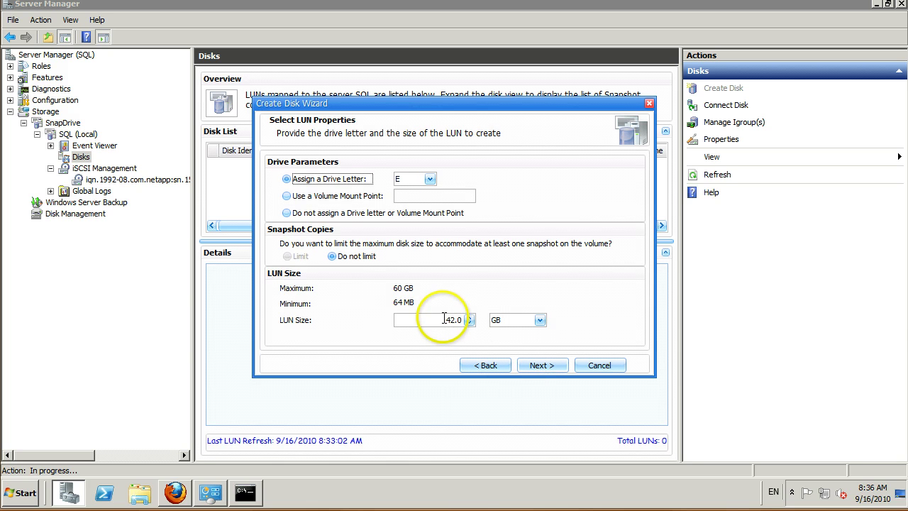
double_click(443, 319)
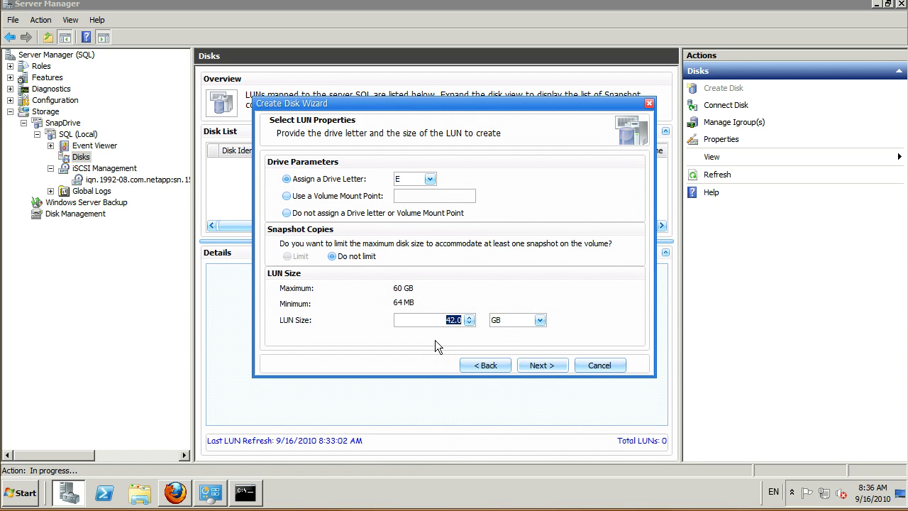
drag(435, 339, 444, 323)
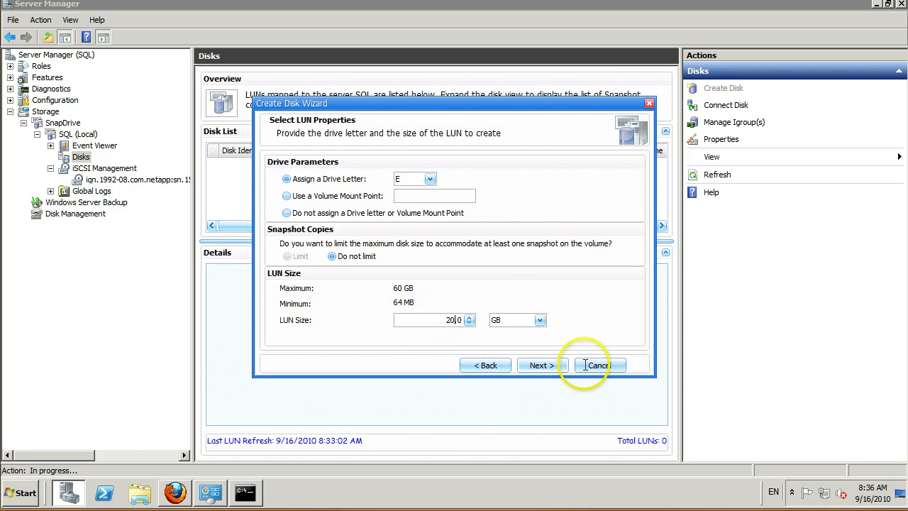
click(542, 365)
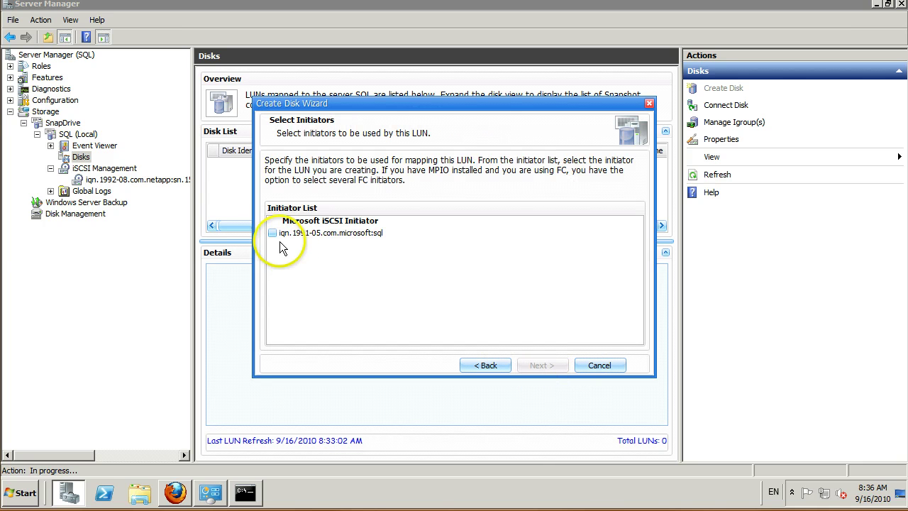
Map the LUN to the Microsoft iSCSI initiator and create the 20 GB E:\ disk
click(535, 366)
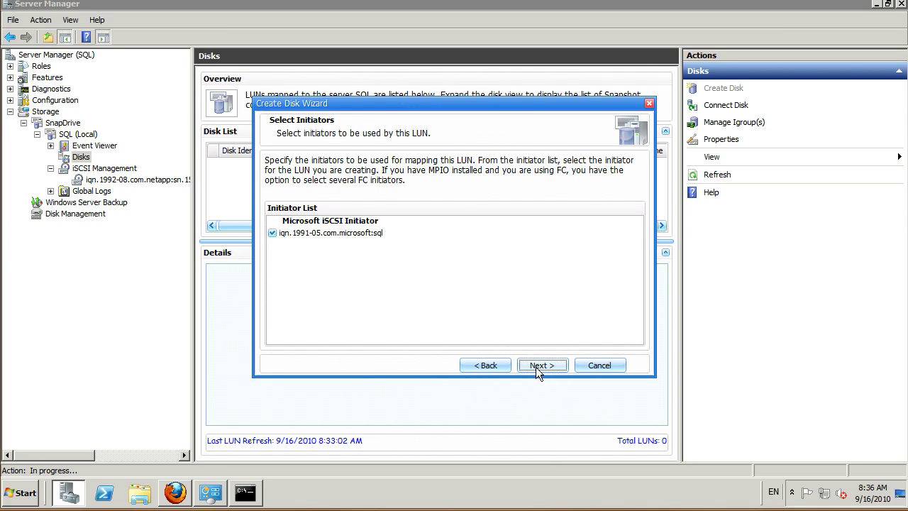
click(536, 367)
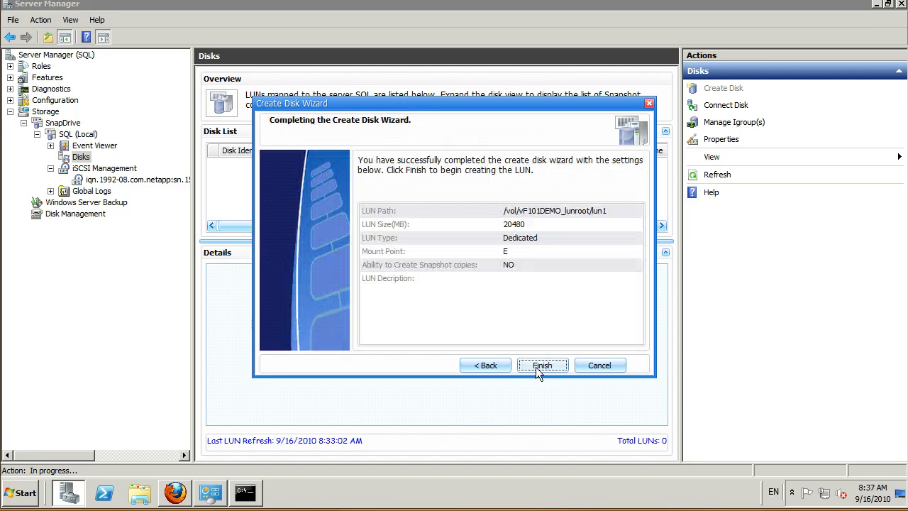
key(Return)
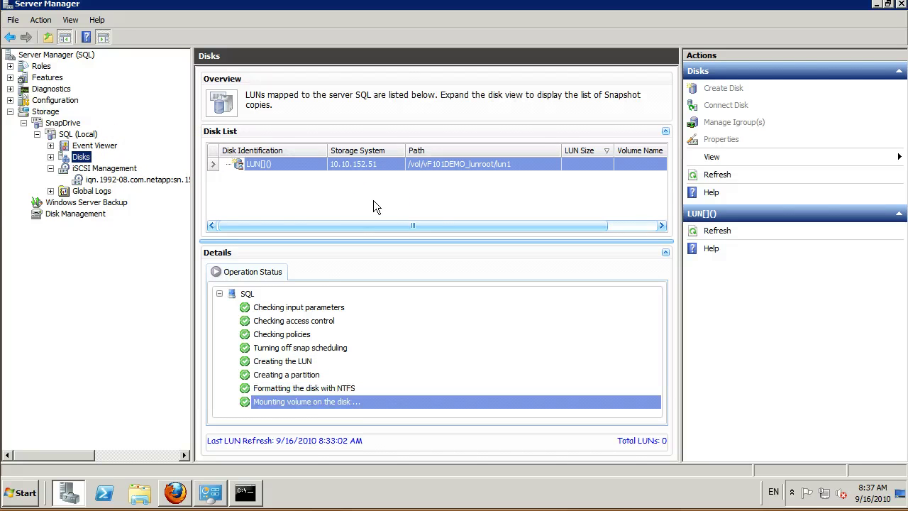
click(140, 495)
Confirm in Windows Explorer that Local Disk (E:) is empty, then minimize Explorer
click(140, 492)
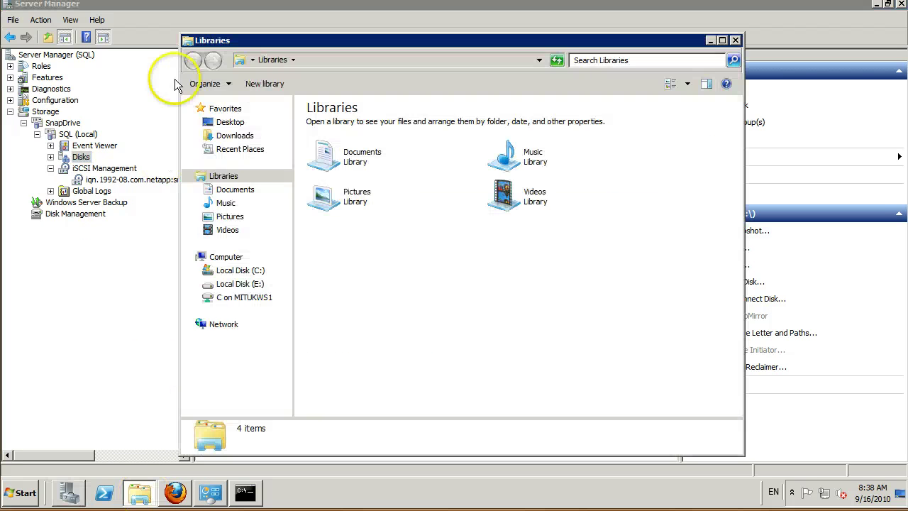
click(227, 260)
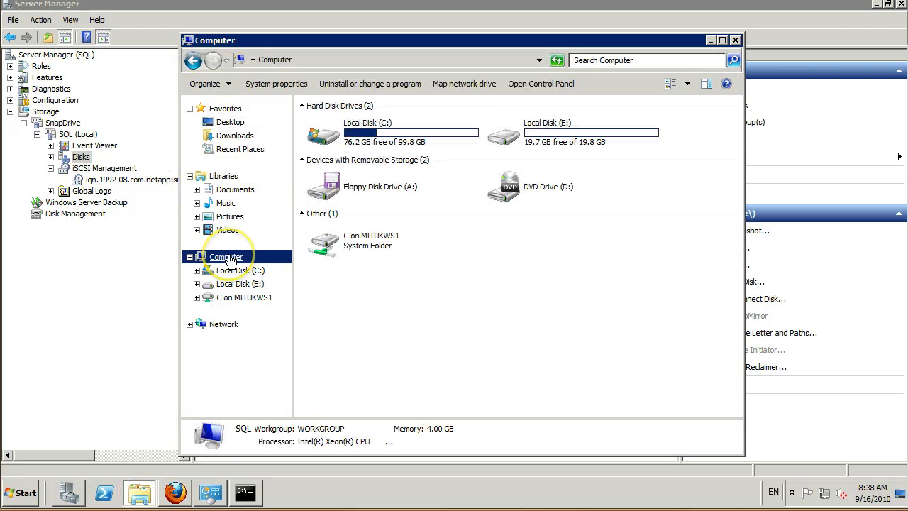
double_click(505, 136)
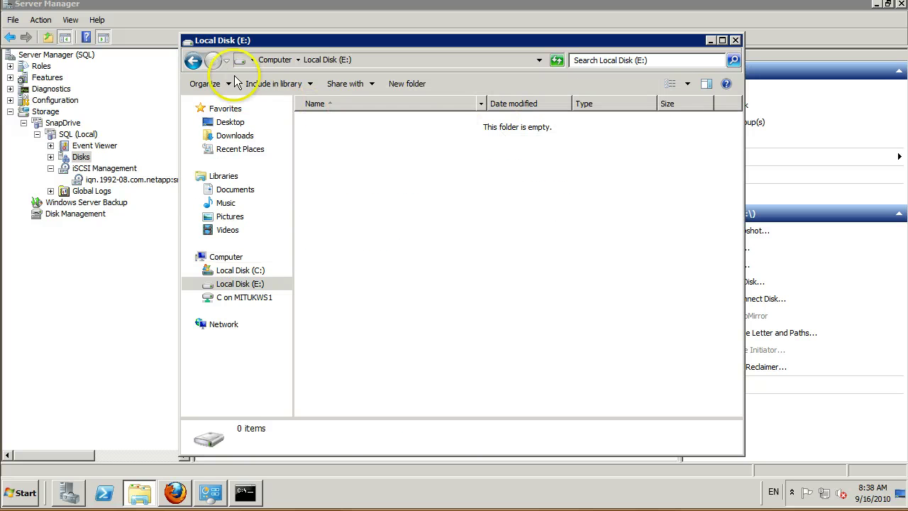
click(192, 60)
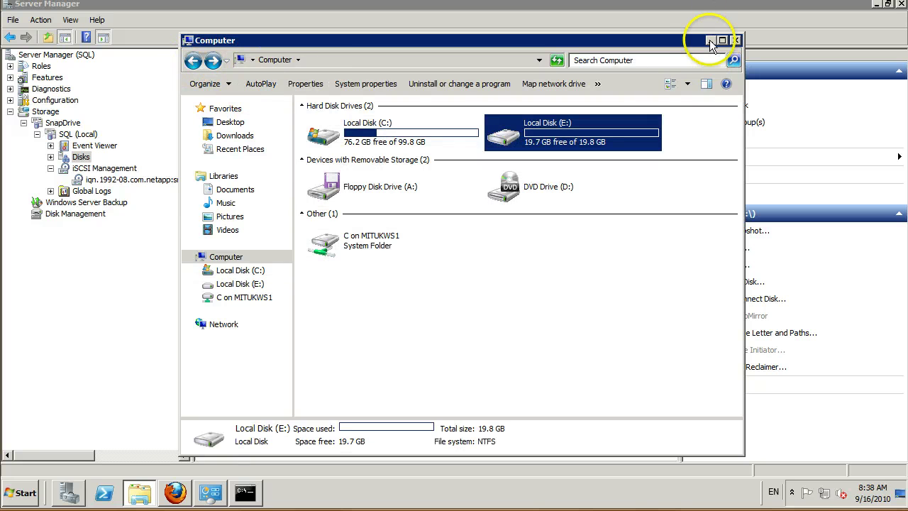
click(710, 41)
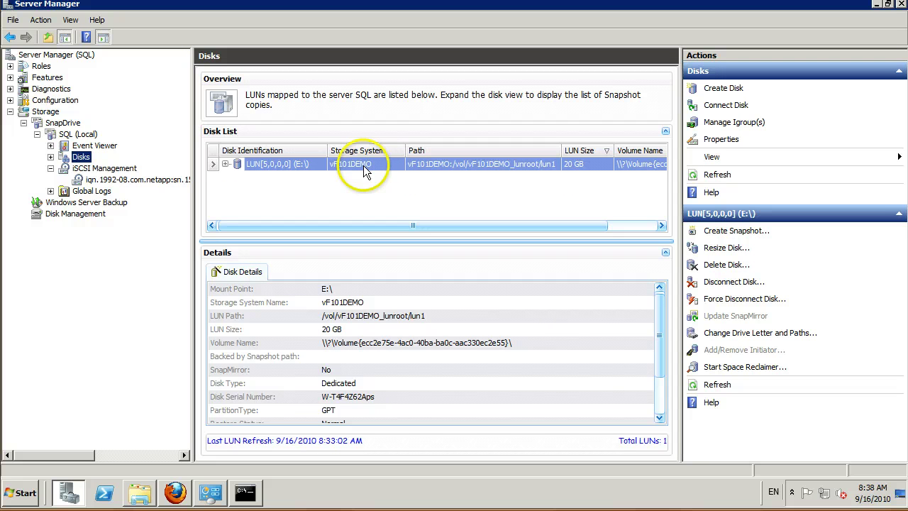